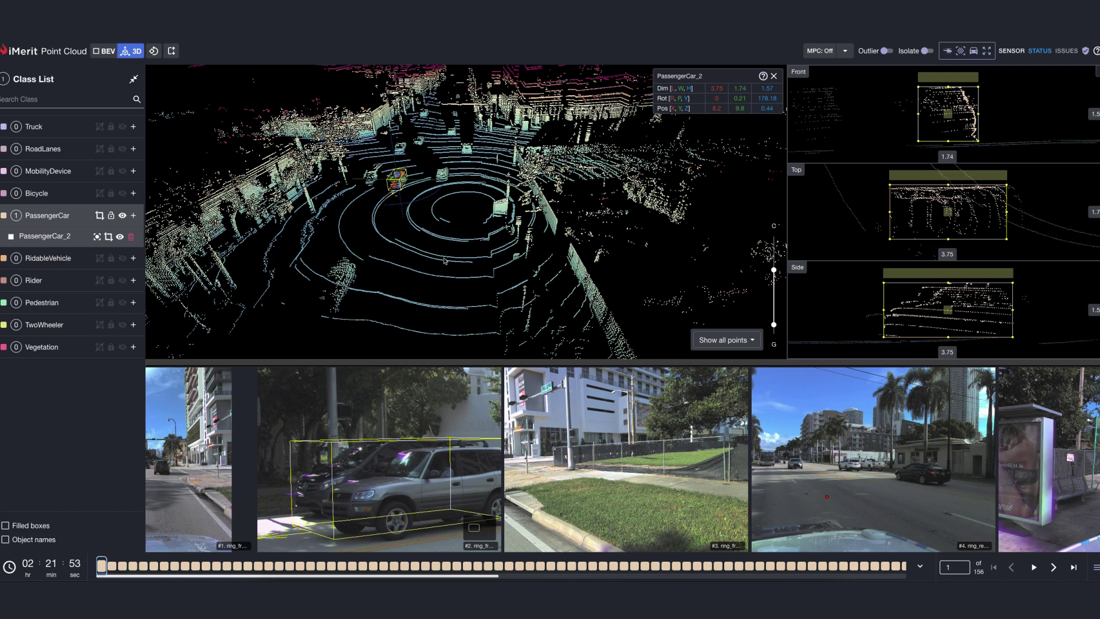
Step: View camera image #4 enlarged in the main view, and return to the full 3D point cloud
drag(370, 247, 395, 230)
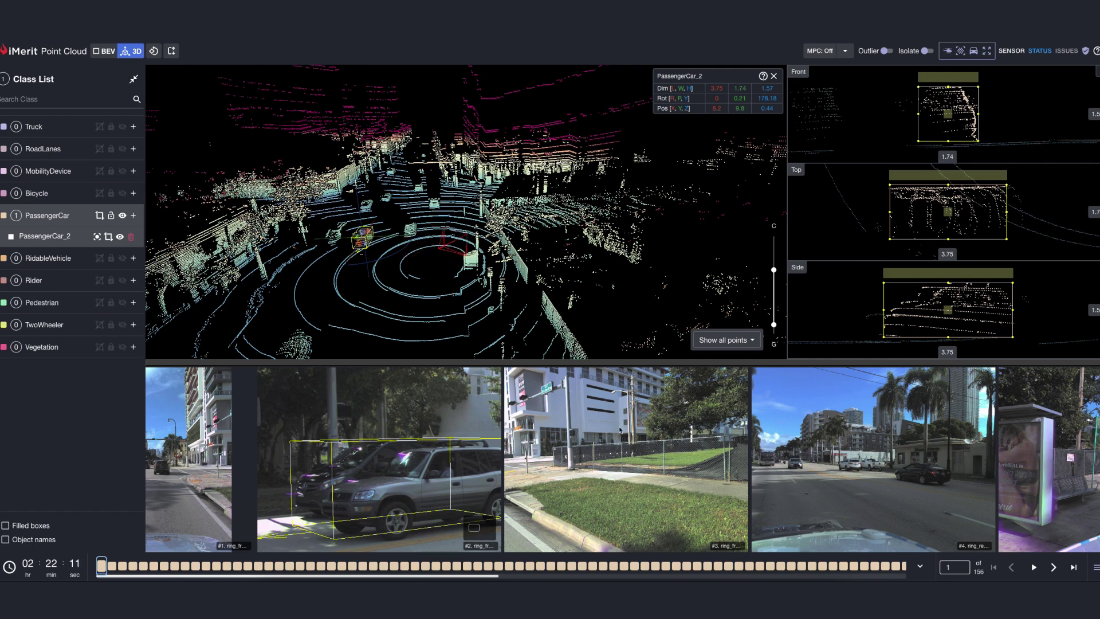
click(766, 424)
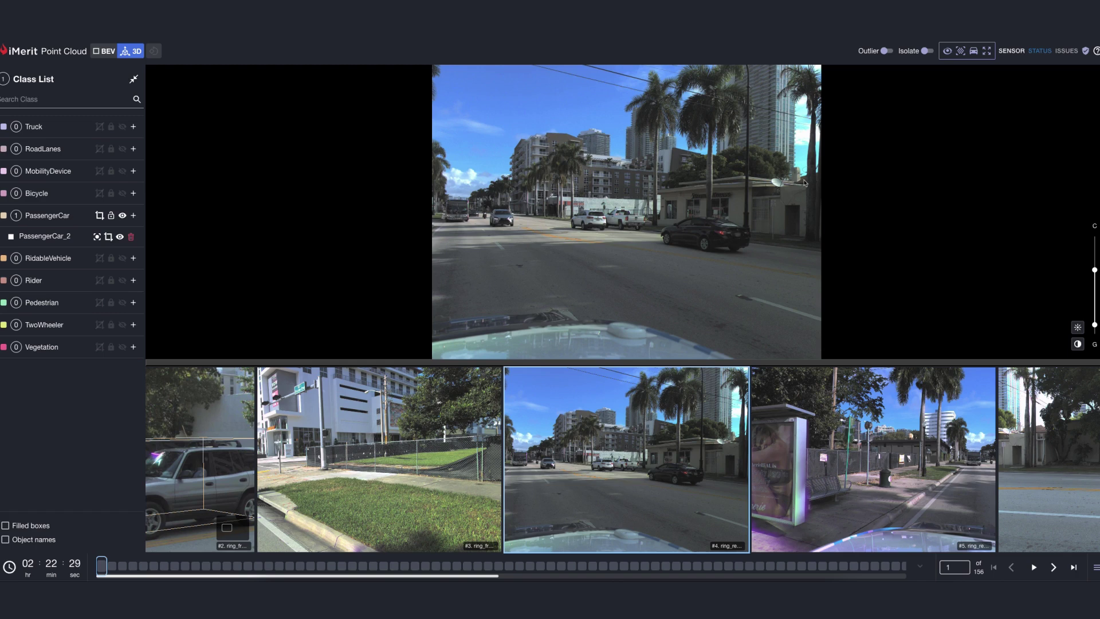
click(973, 50)
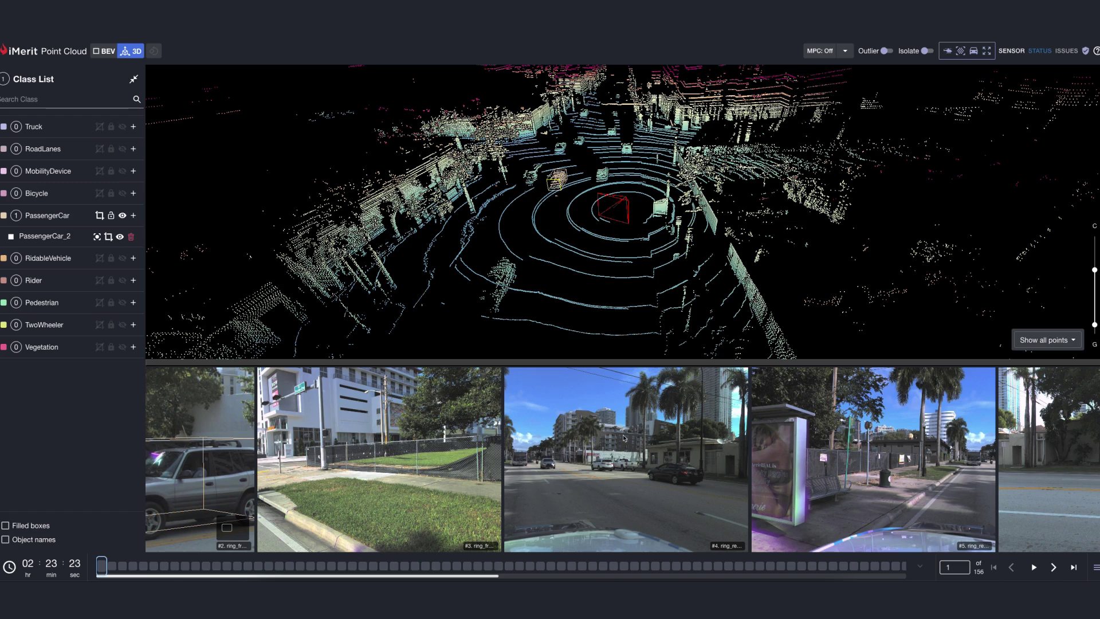
Step: Check the viewing directions of the cameras in the 3D point cloud and the PassengerCar_2 attributes in camera image #2
key(Right)
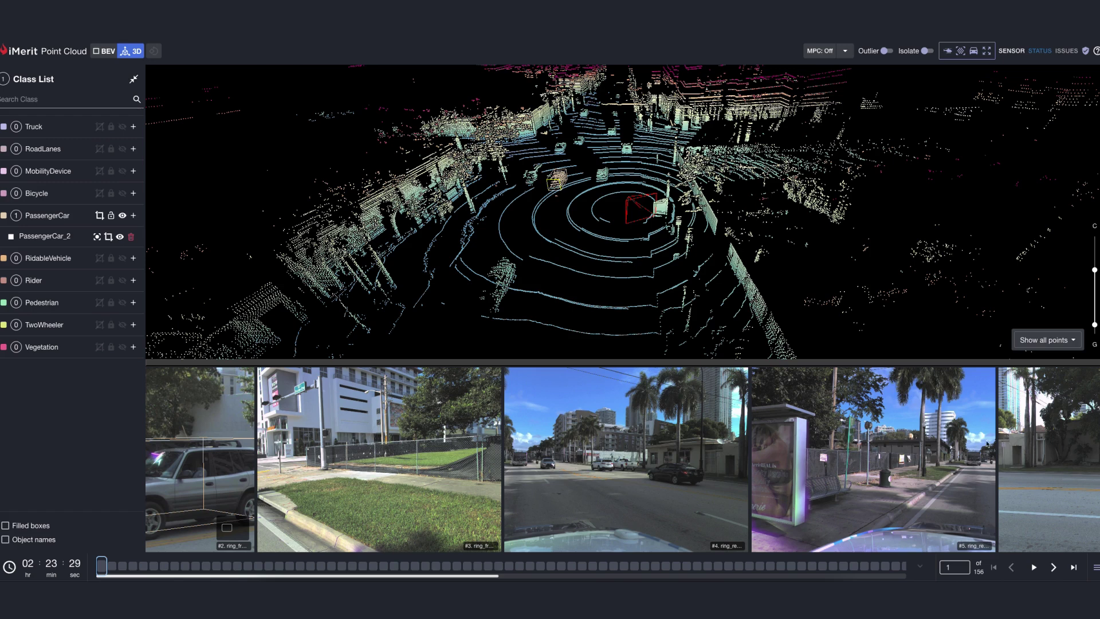
key(Left)
key(Up)
key(Up)
click(243, 454)
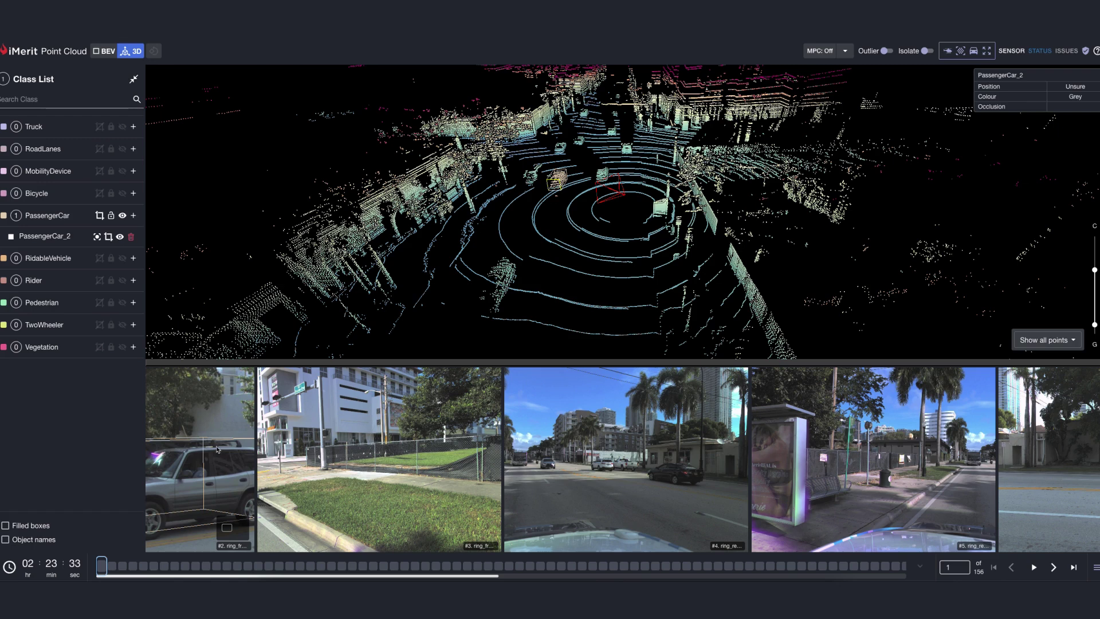
key(Escape)
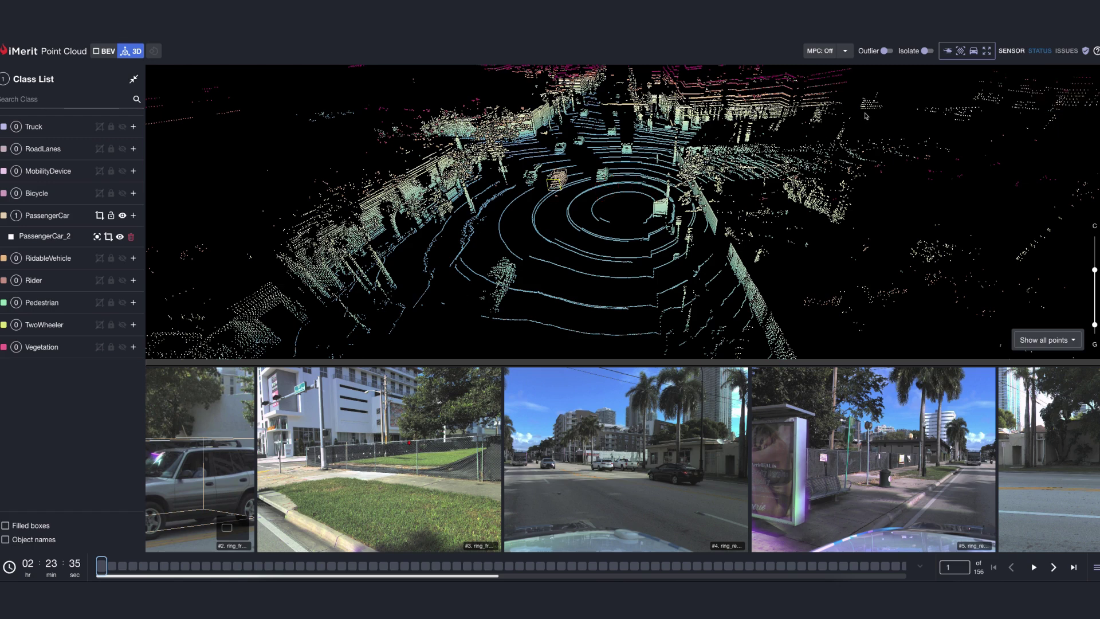
Step: Enable the merged point cloud and apply it to all frames, 1 to 156, in the bird's-eye view
click(826, 52)
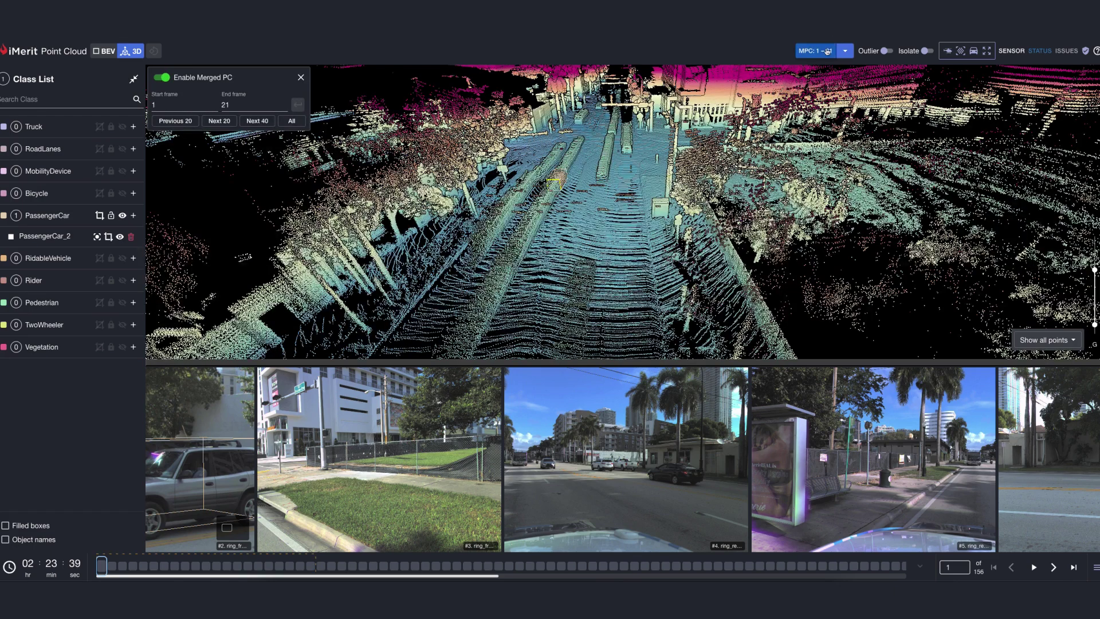
click(291, 120)
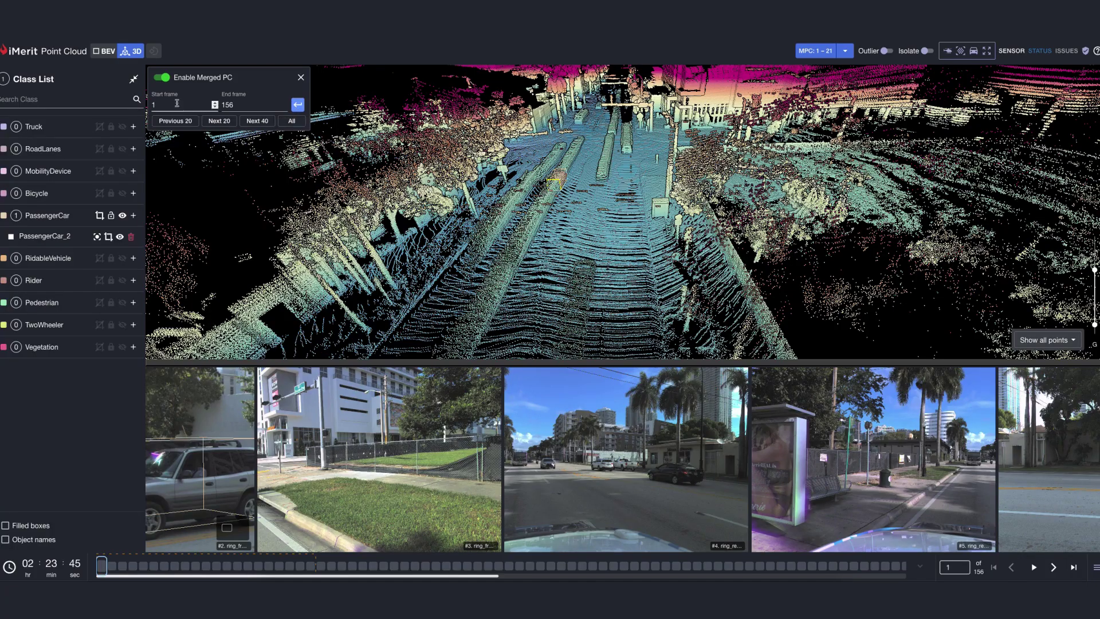
click(109, 52)
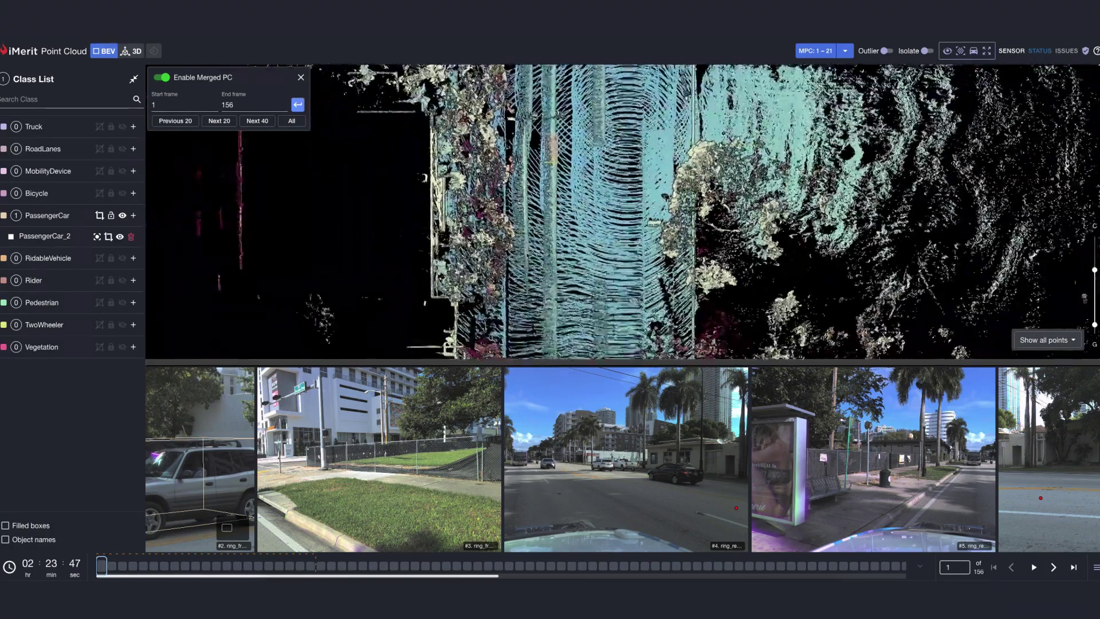
scroll(523, 255, down, 2)
scroll(522, 255, down, 2)
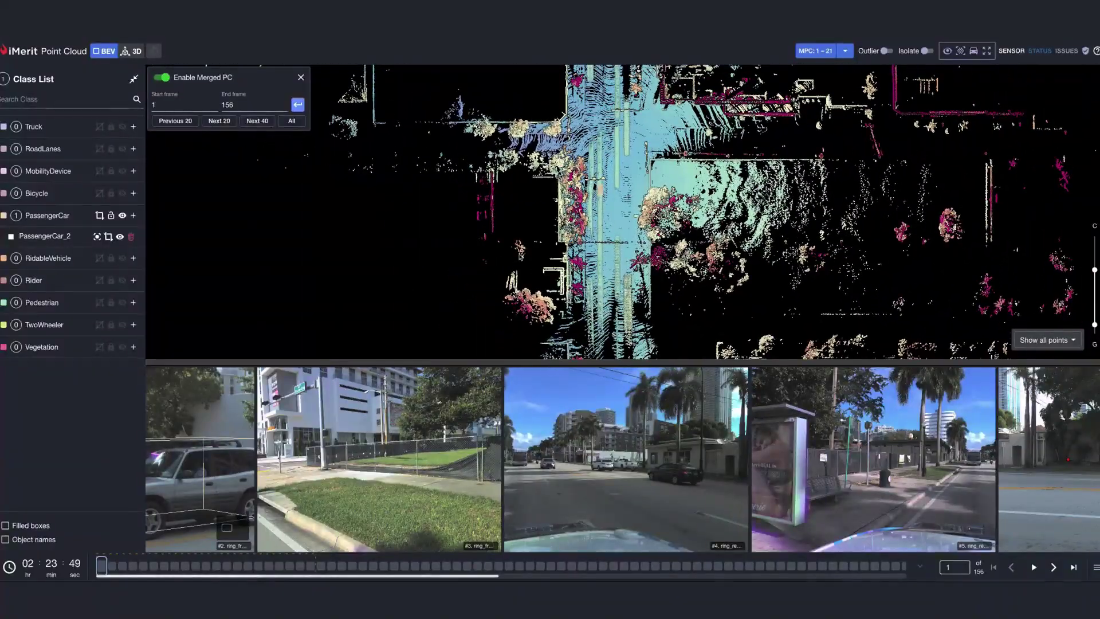
scroll(603, 218, up, 6)
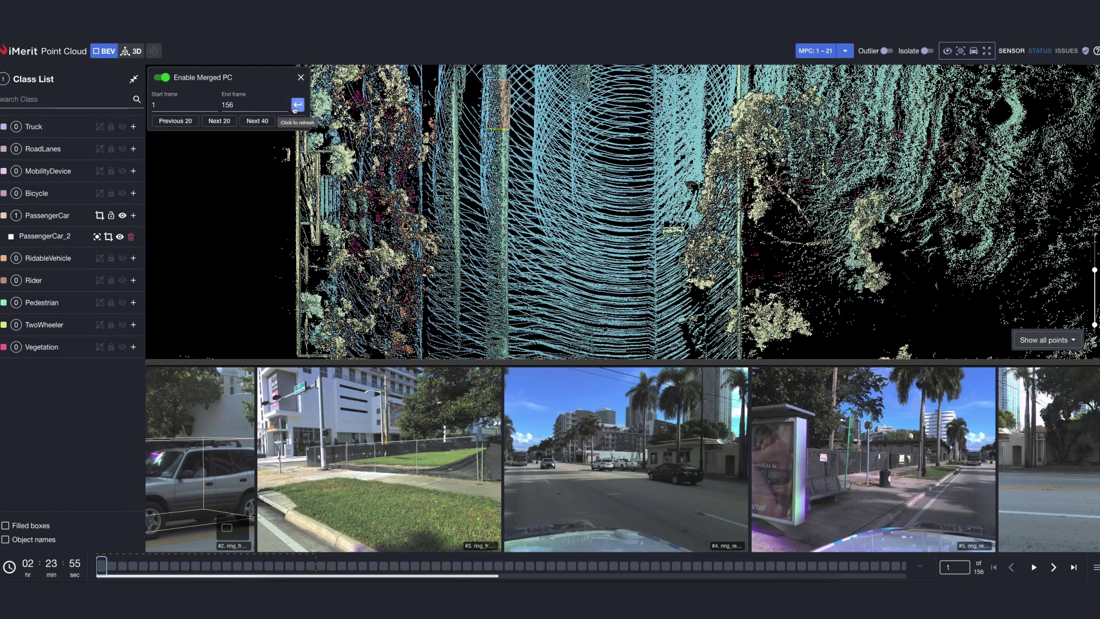
click(296, 107)
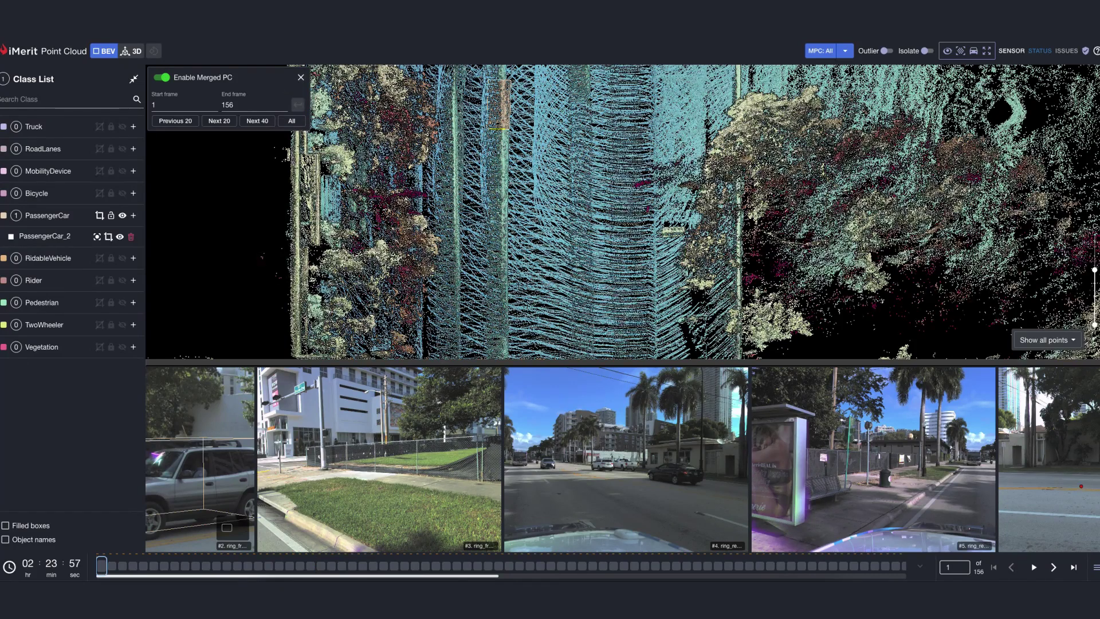
Step: Examine the merged point cloud of the road in 3D and turn the merging off
click(132, 51)
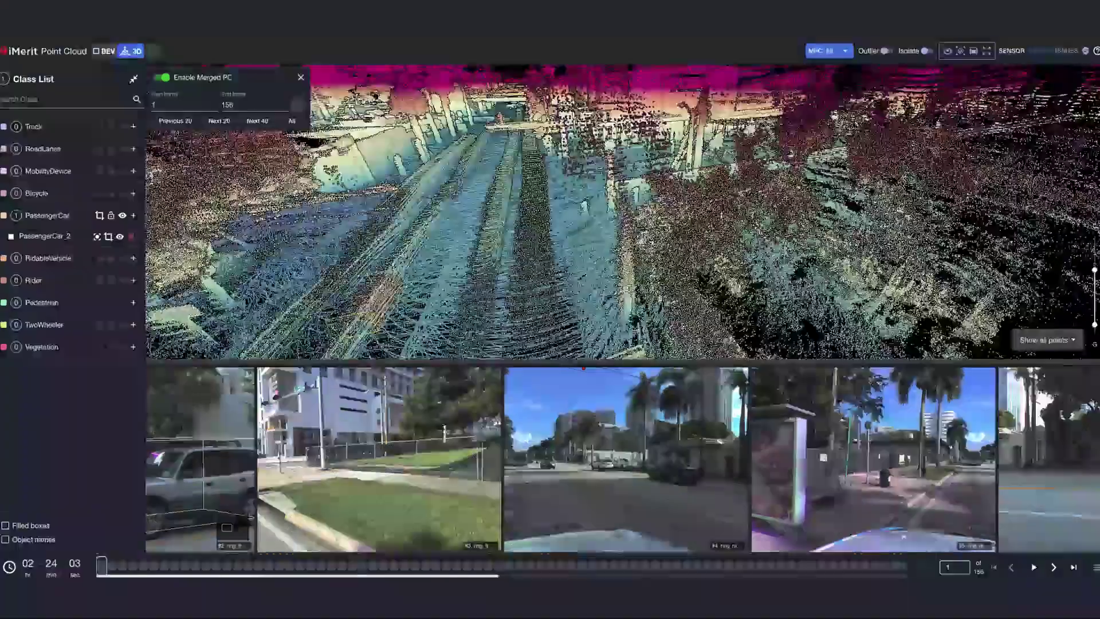
drag(550, 241, 625, 240)
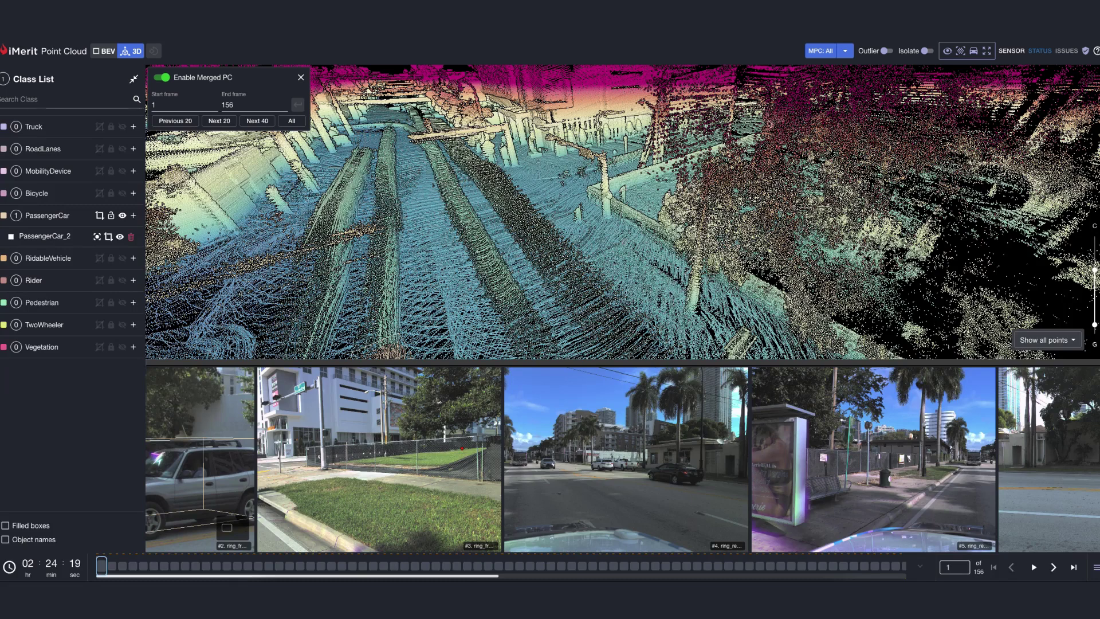
click(817, 56)
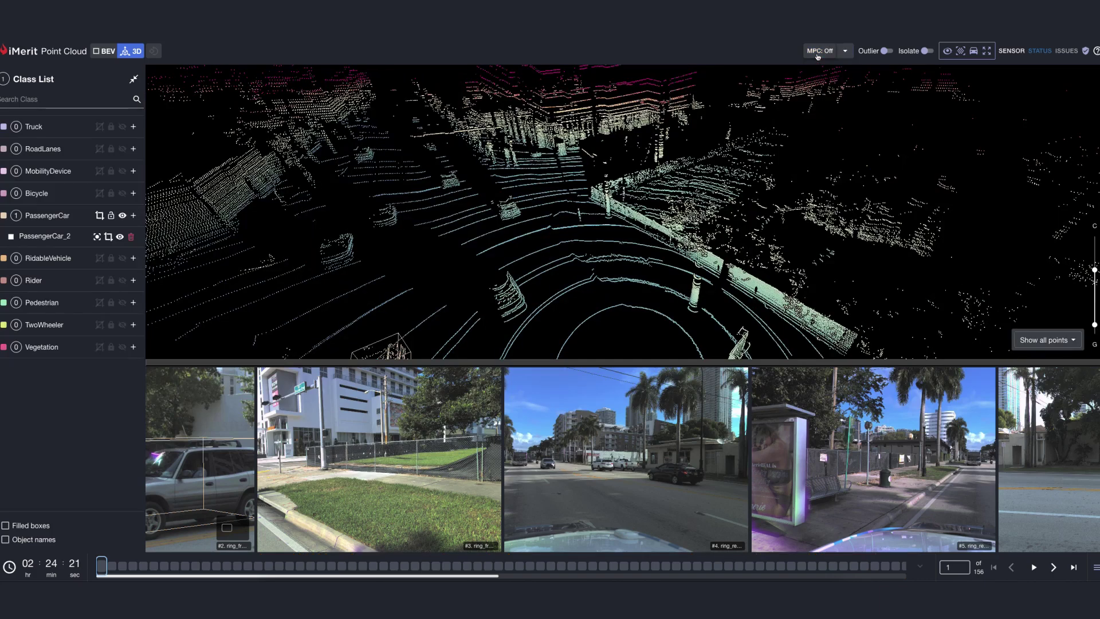
Step: Run the project validation and close its report
click(1085, 51)
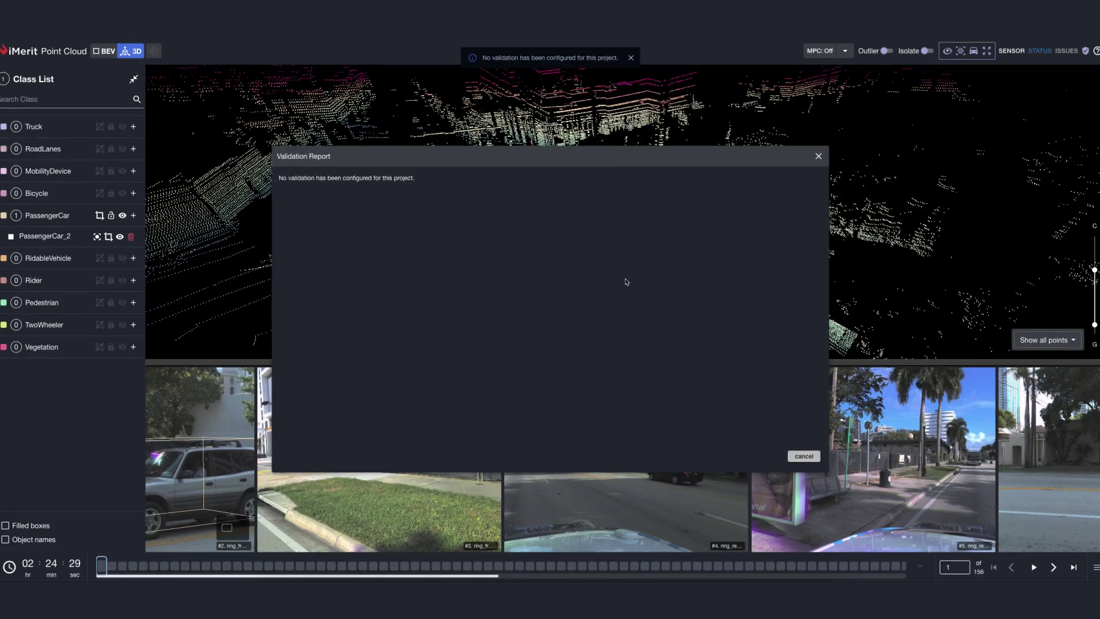
click(818, 157)
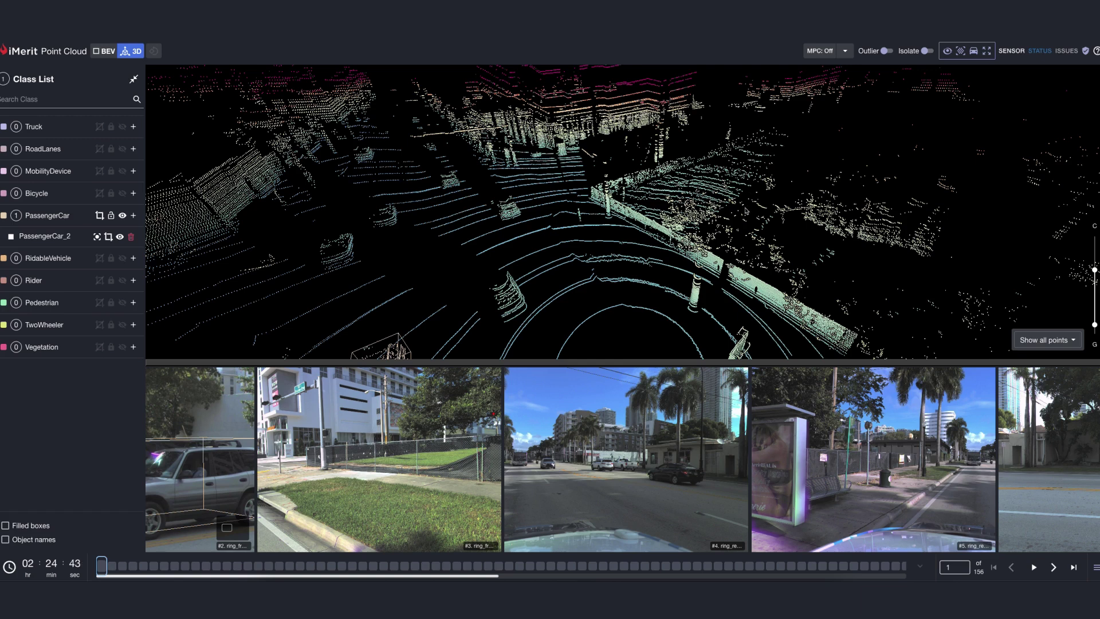
Step: View camera images #4 and #3 in the main view, and compare image #3 with its overlaid lidar points
click(655, 486)
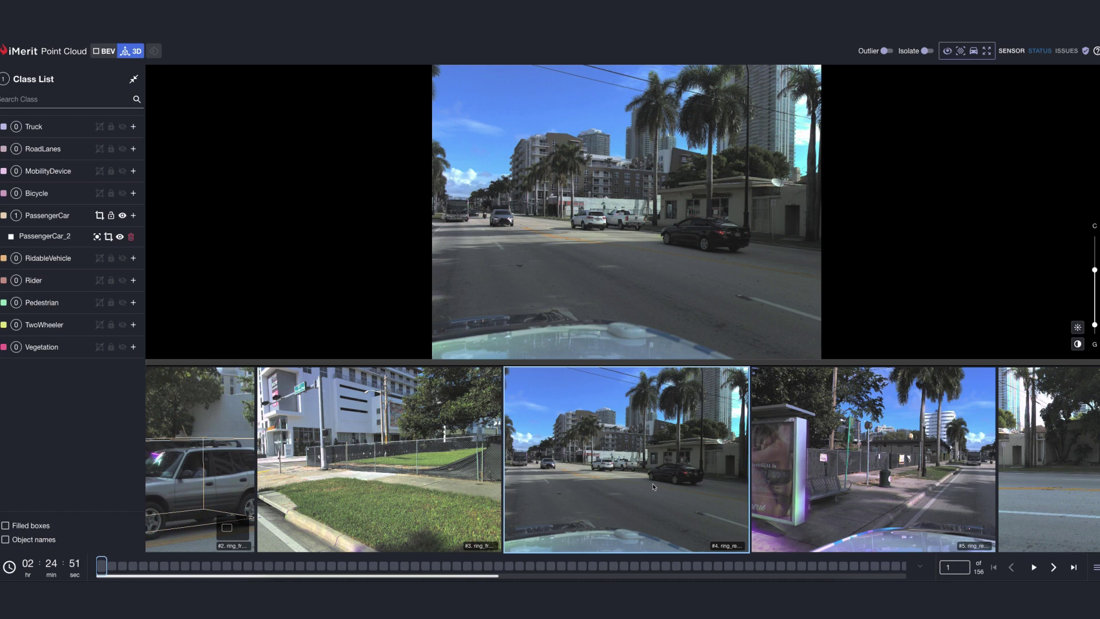
click(654, 486)
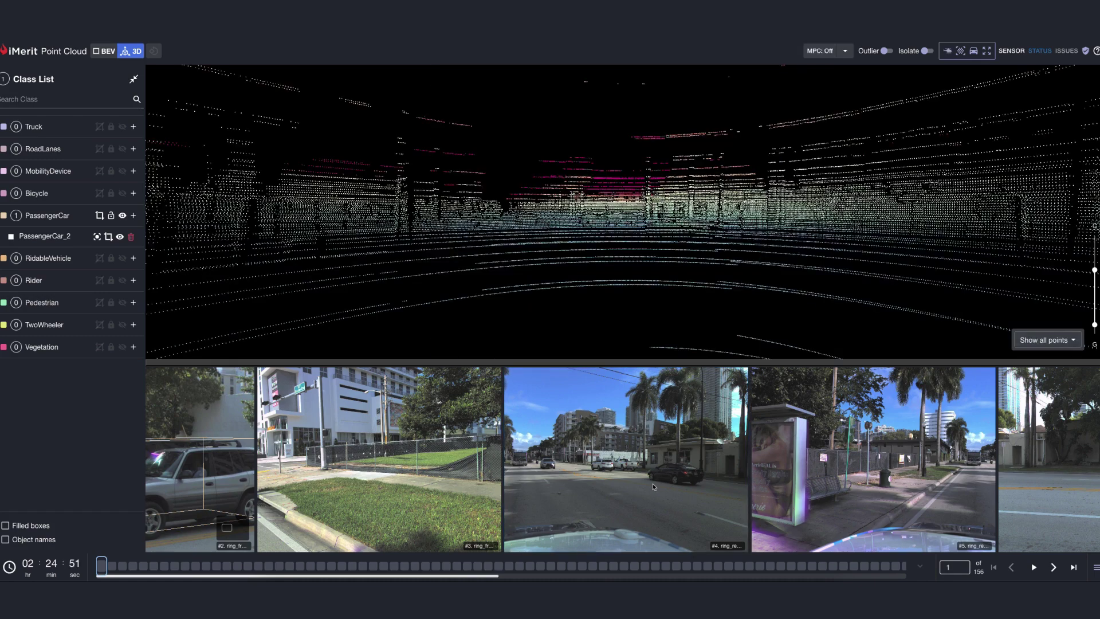
click(439, 479)
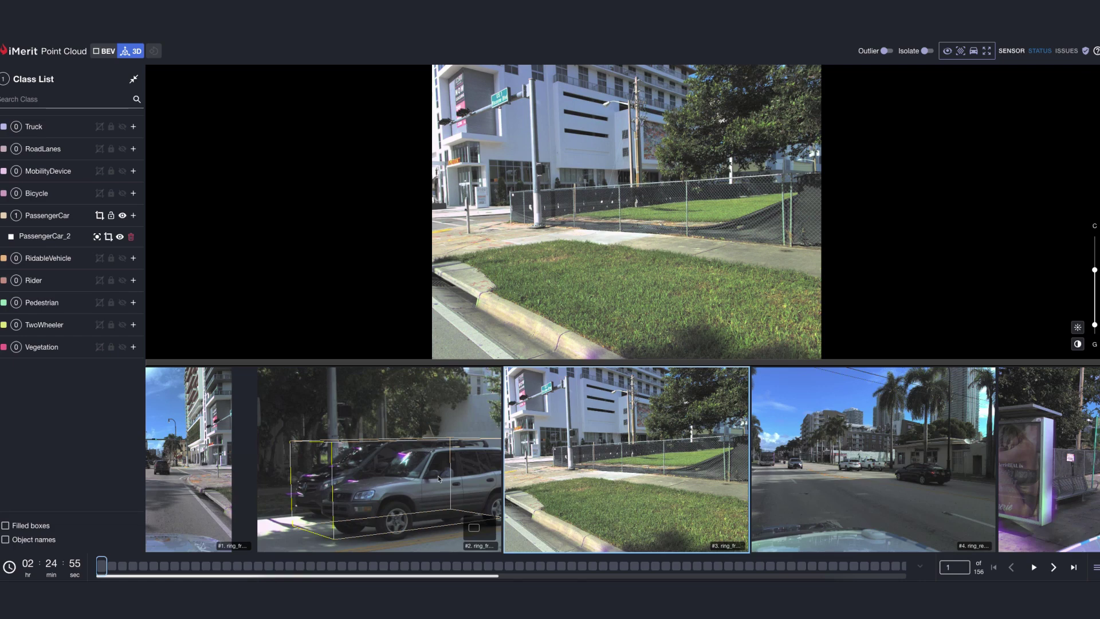
mouse_move(439, 479)
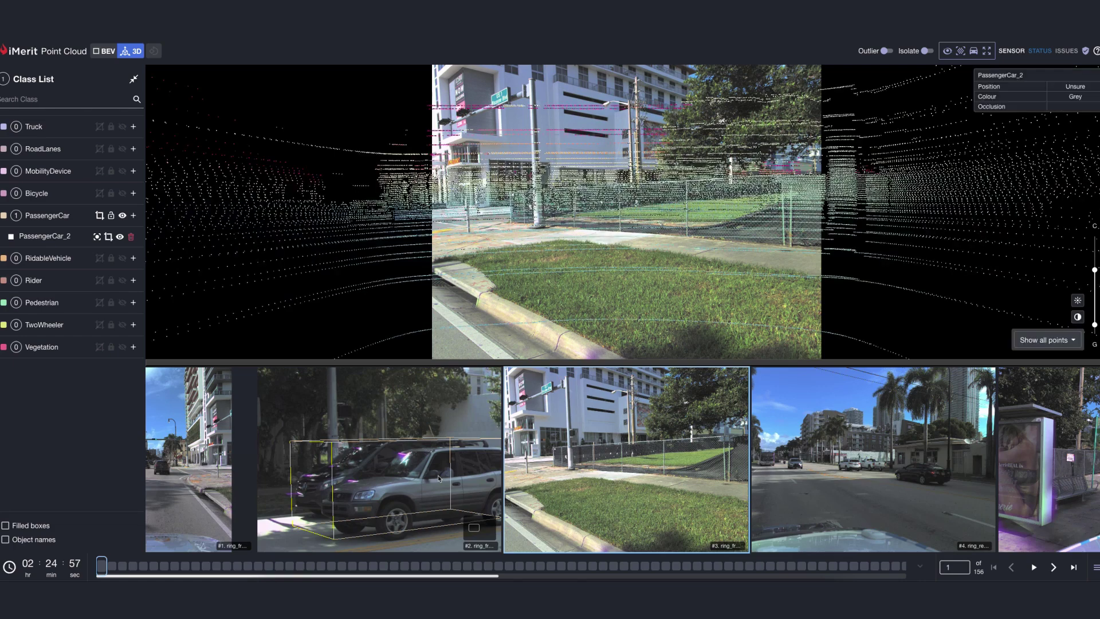
key(Escape)
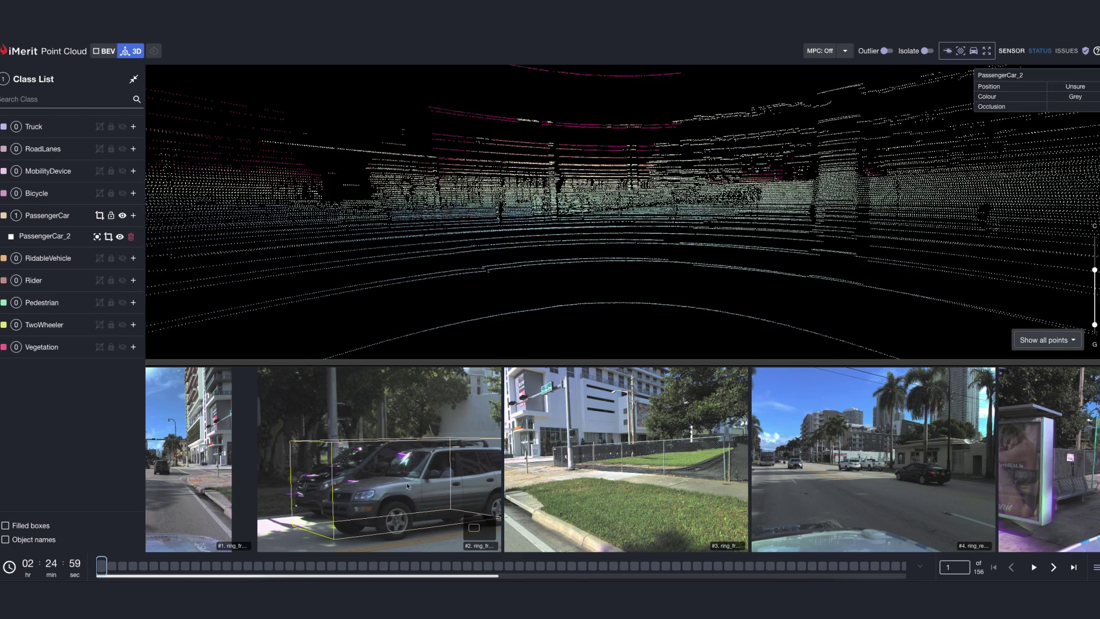
Step: View camera image #2 with the lidar points and the PassengerCar_2 cuboid overlaid, and return to the points alone
click(147, 470)
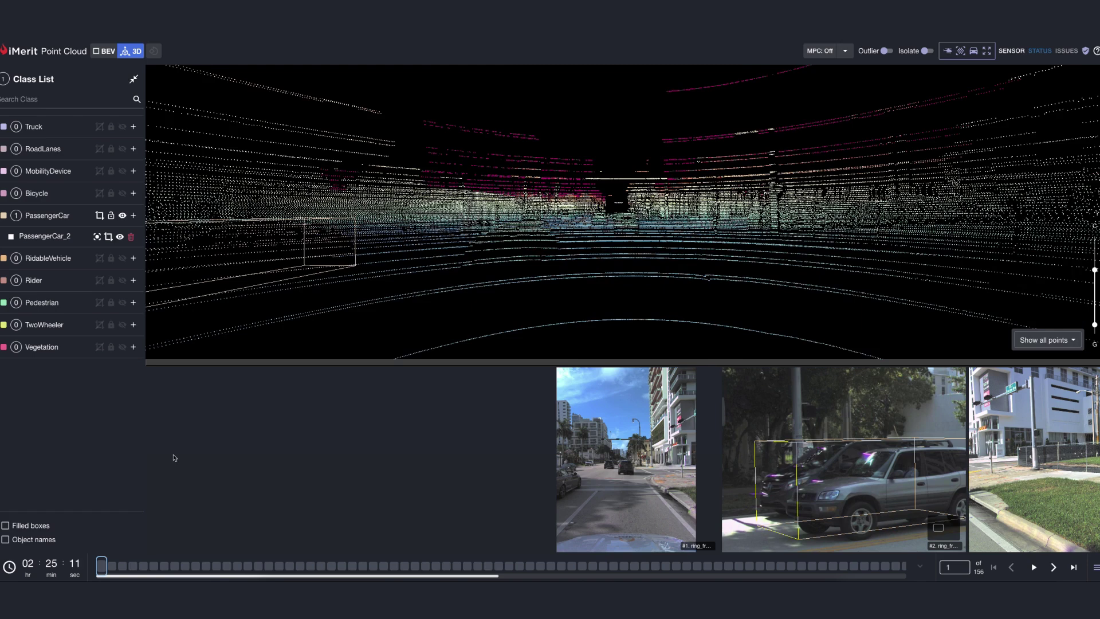
click(855, 420)
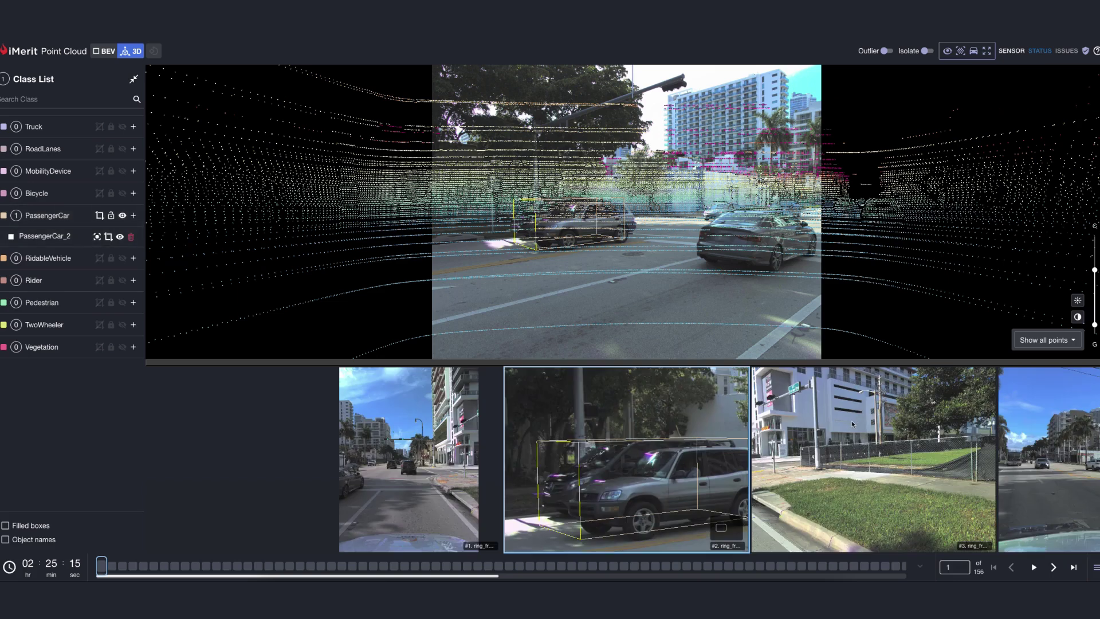
key(Escape)
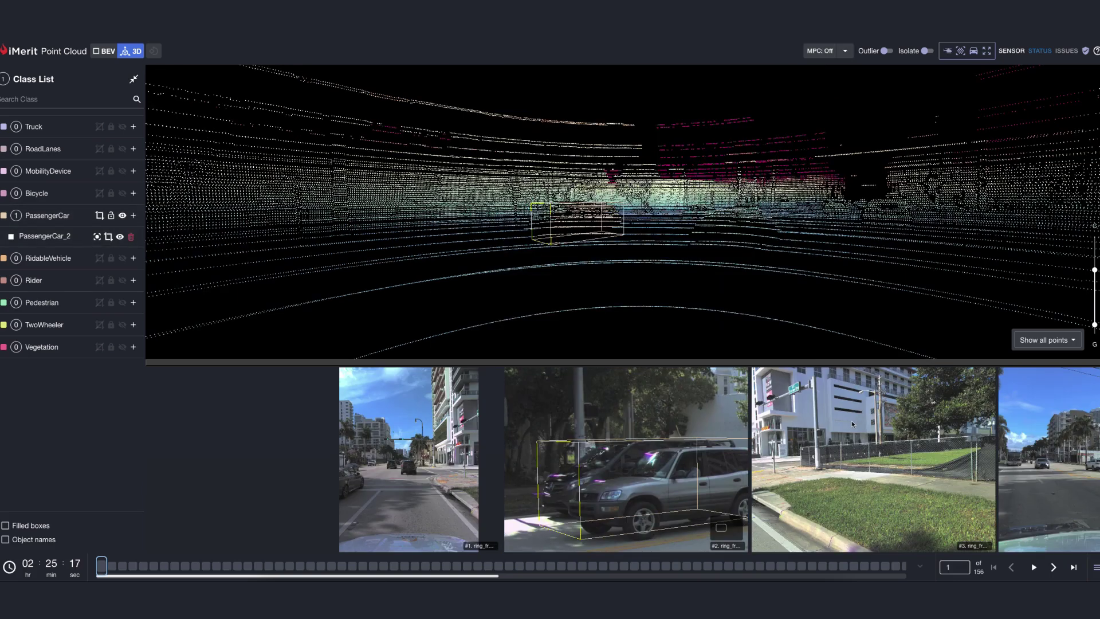
Step: Set the point colors to Intensity (B-G-Y-R) in the tool settings
click(1095, 570)
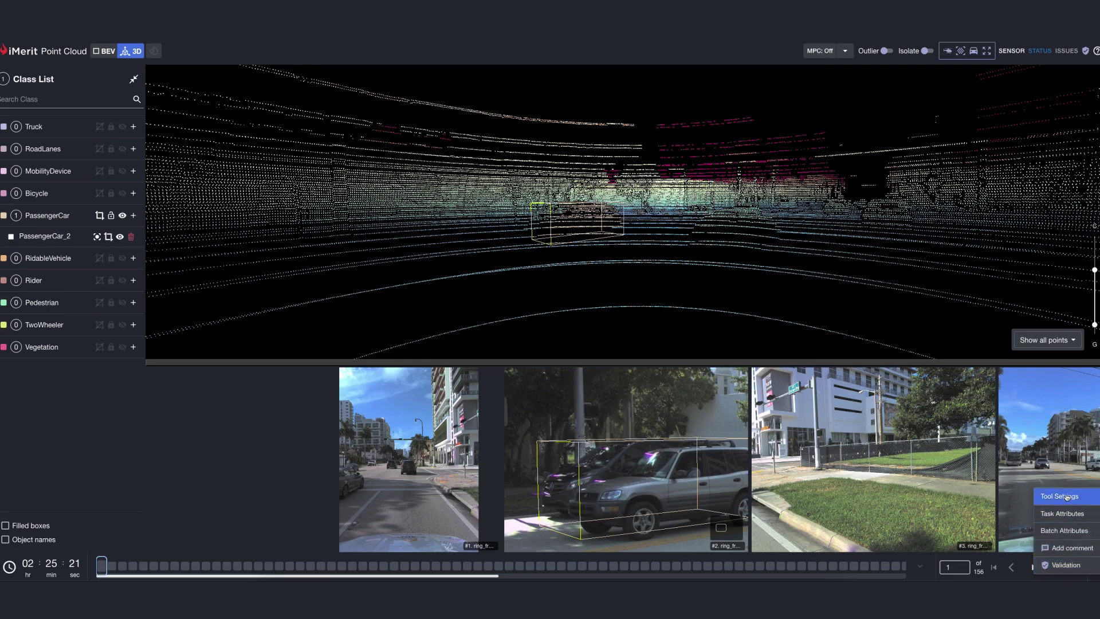
click(1066, 498)
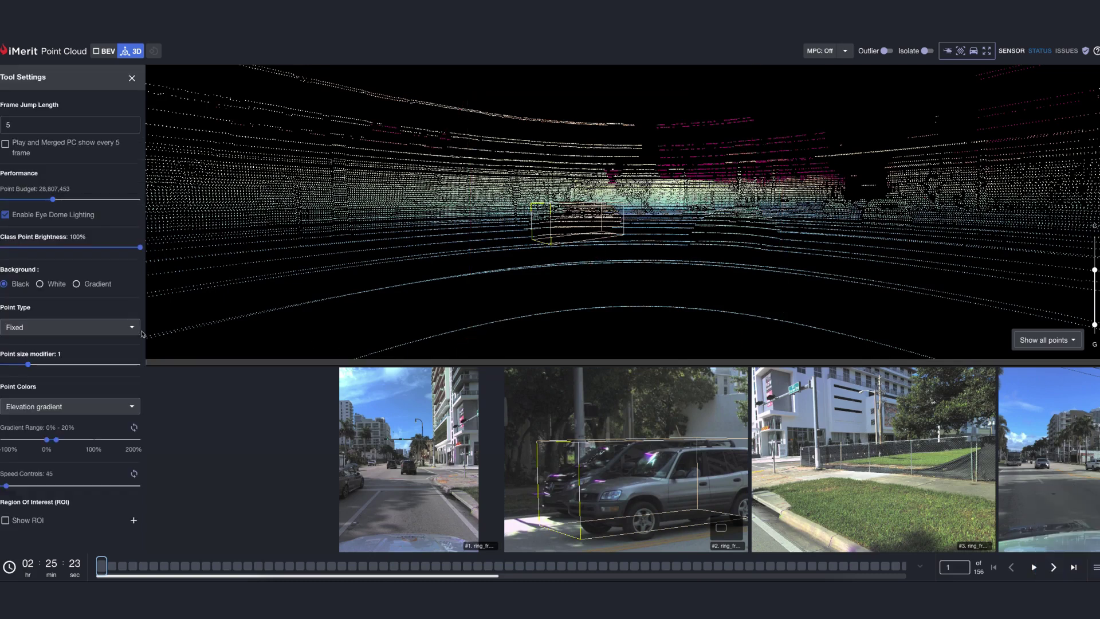
click(88, 412)
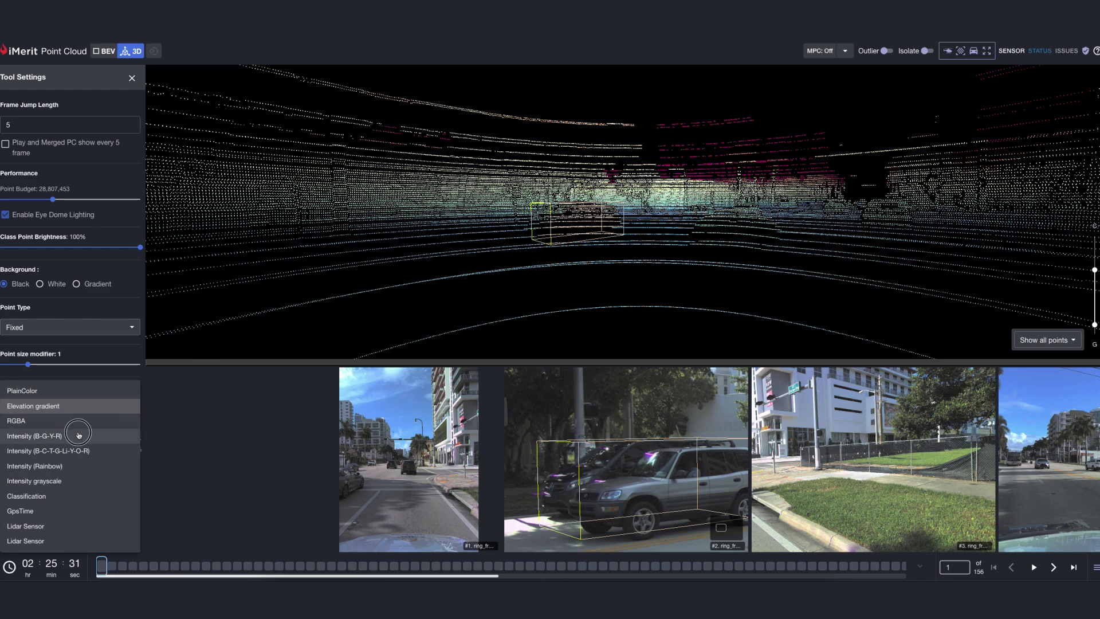
click(79, 435)
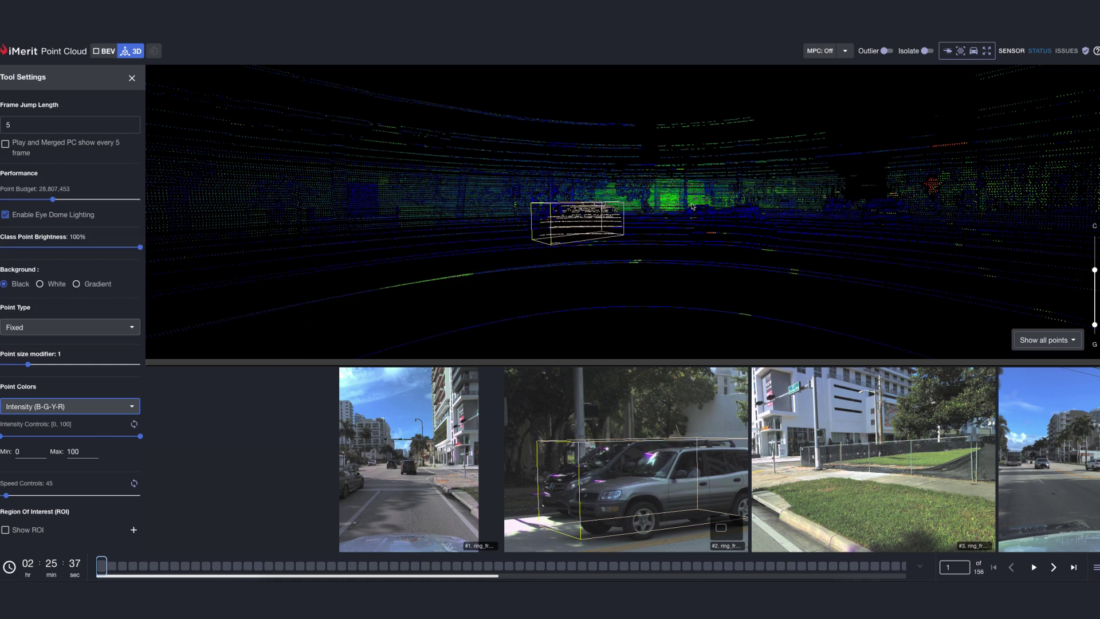
Step: Try an intensity maximum of 50, reset the intensity range to its default and close the tool settings
double_click(76, 458)
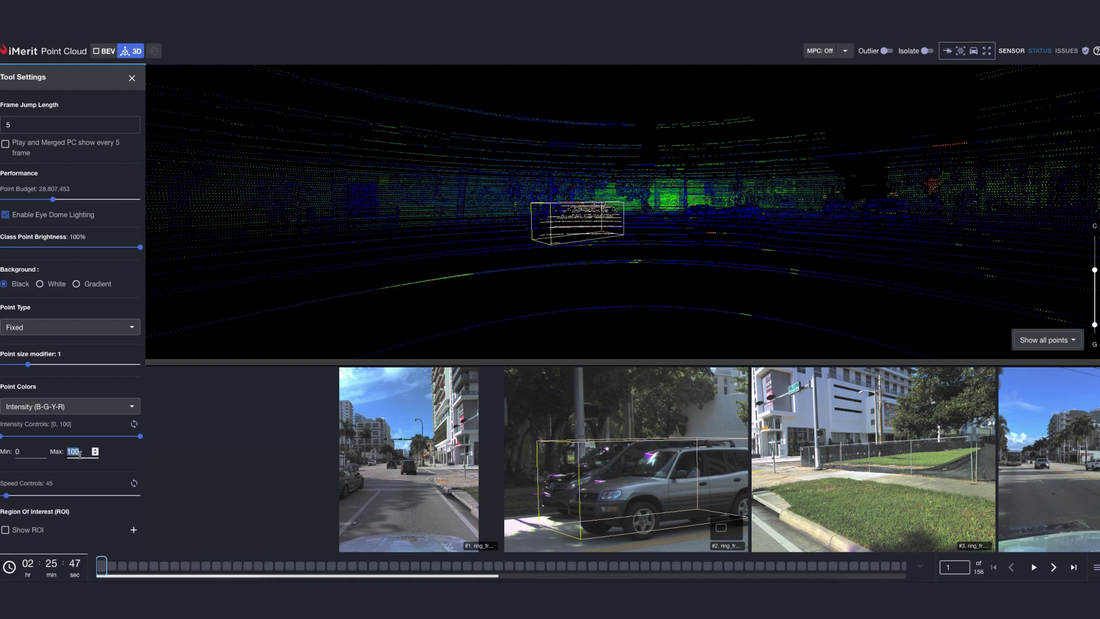
text(50)
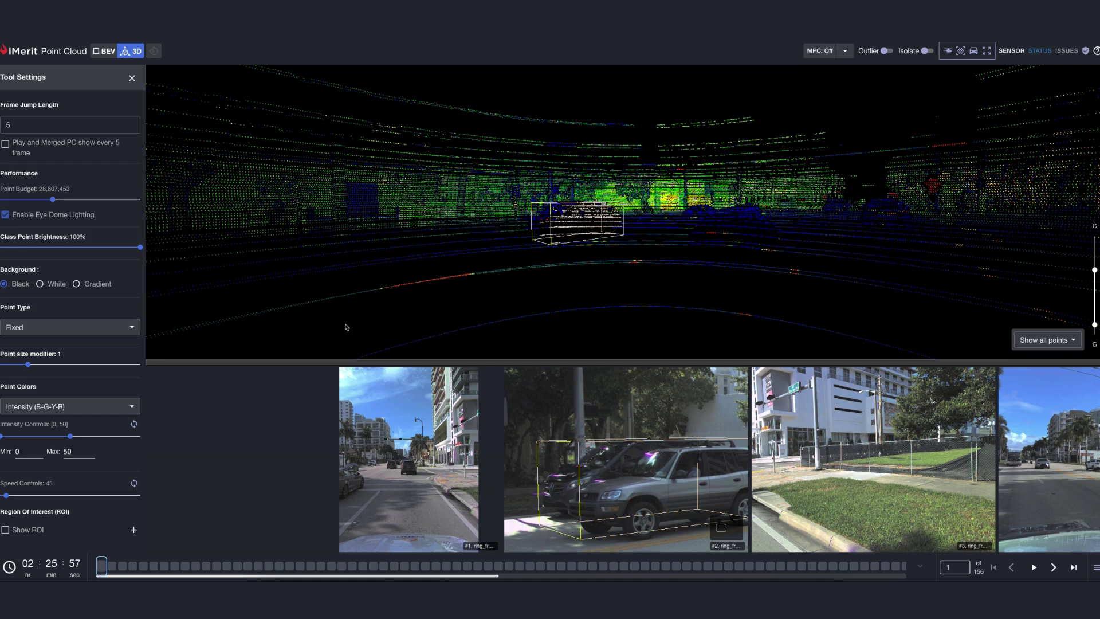
click(133, 424)
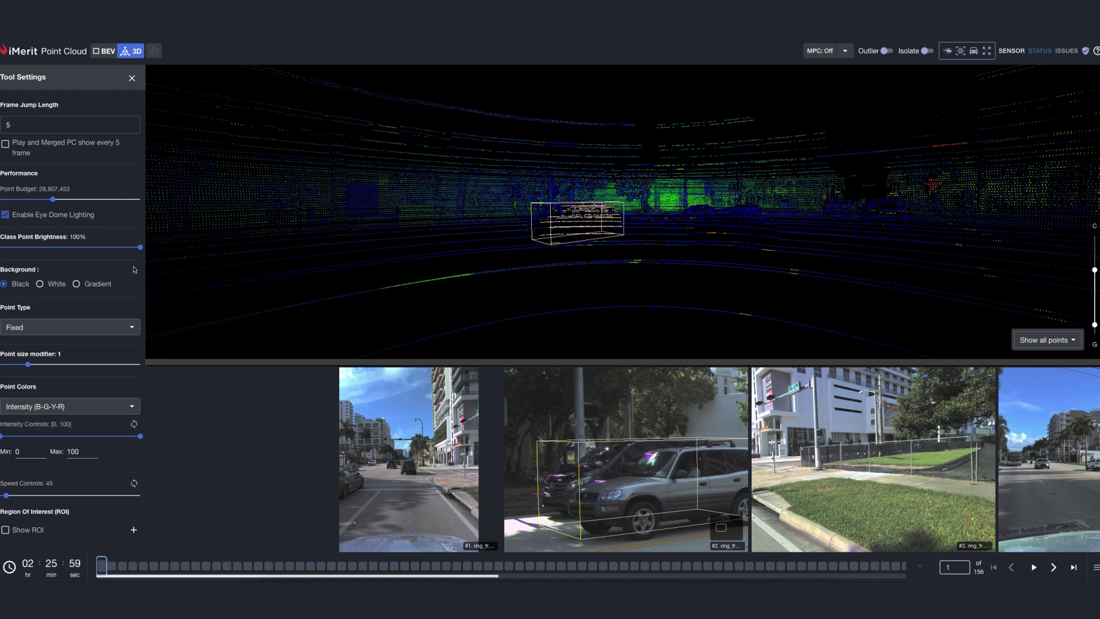
click(132, 79)
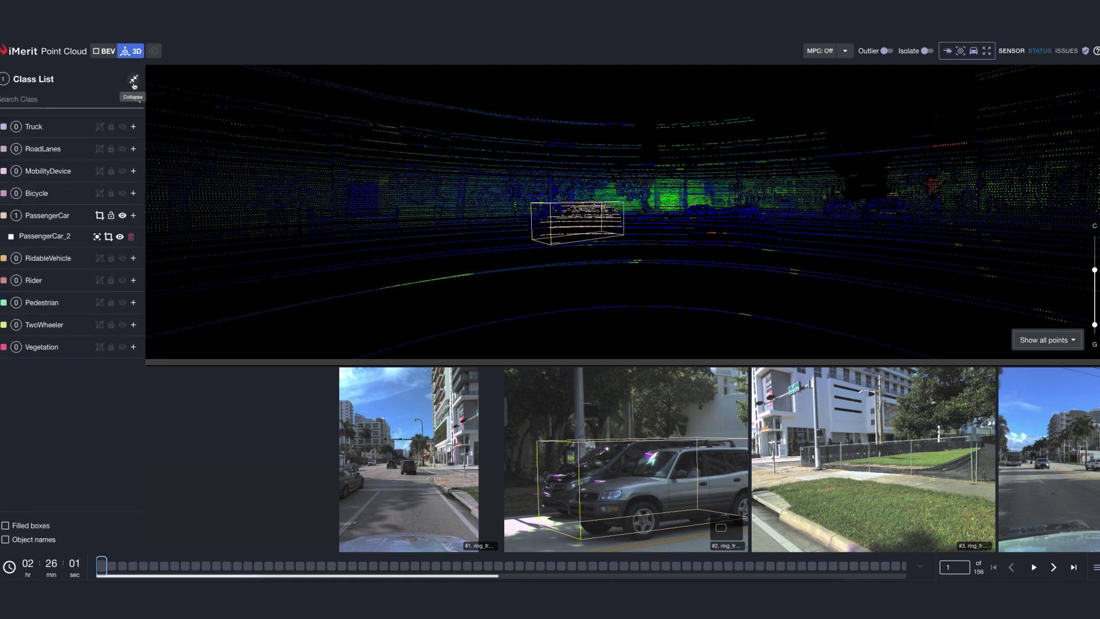
Step: View the annotation types offered for the Truck class, and focus the 3D view on the PassengerCar_2 cuboid
click(134, 127)
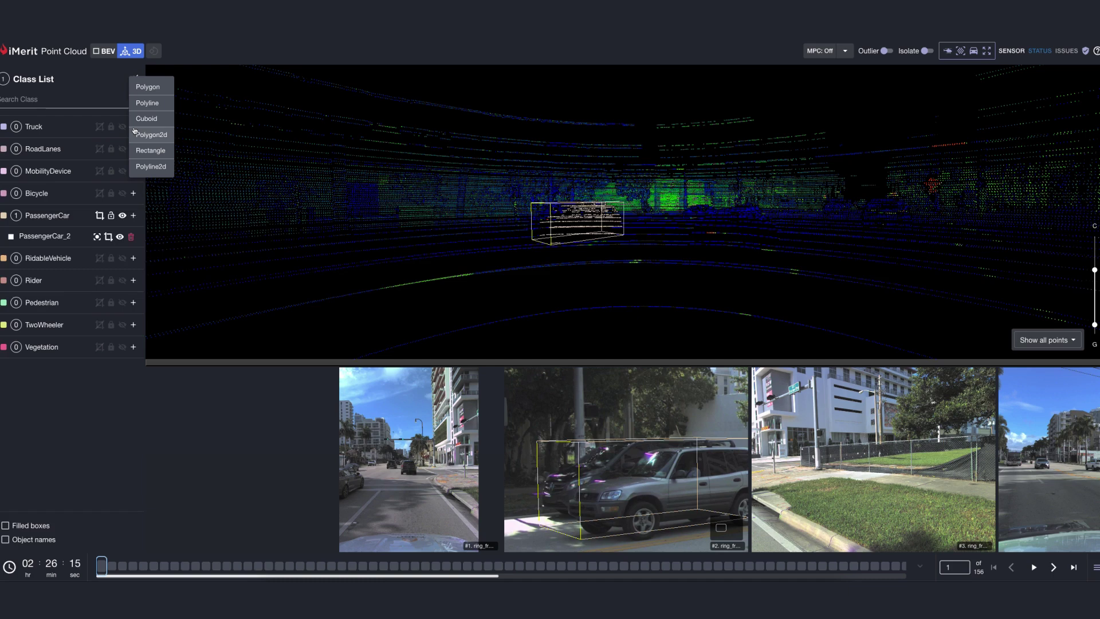
click(97, 237)
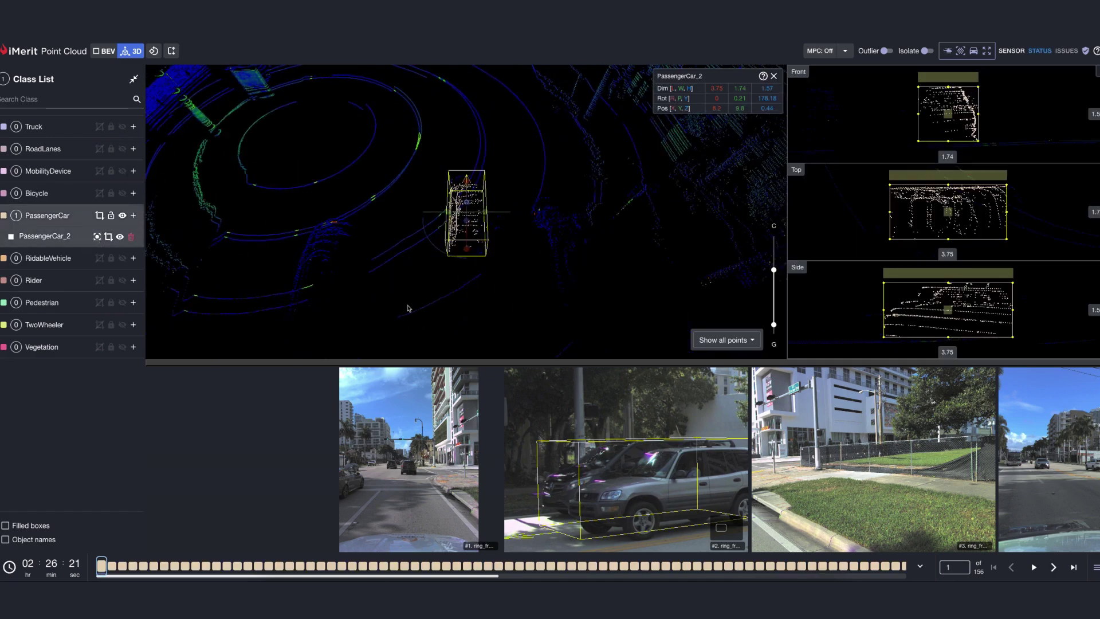
Step: Extend the PassengerCar_2 cuboid in the Top view to a length of about 4.08
mouse_move(618, 387)
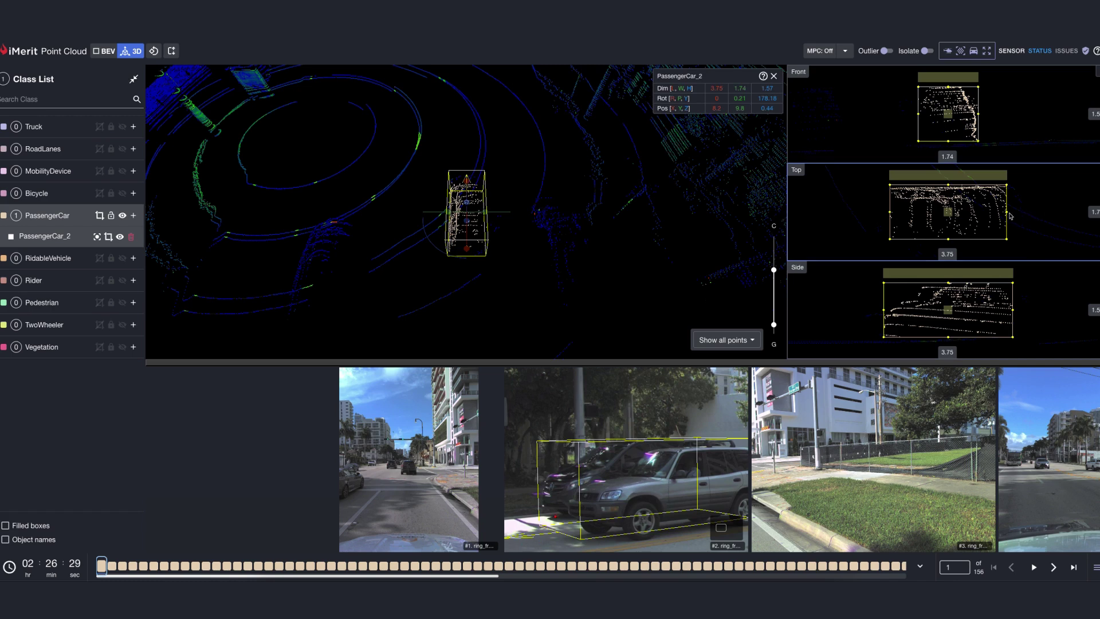
drag(1007, 213, 1019, 216)
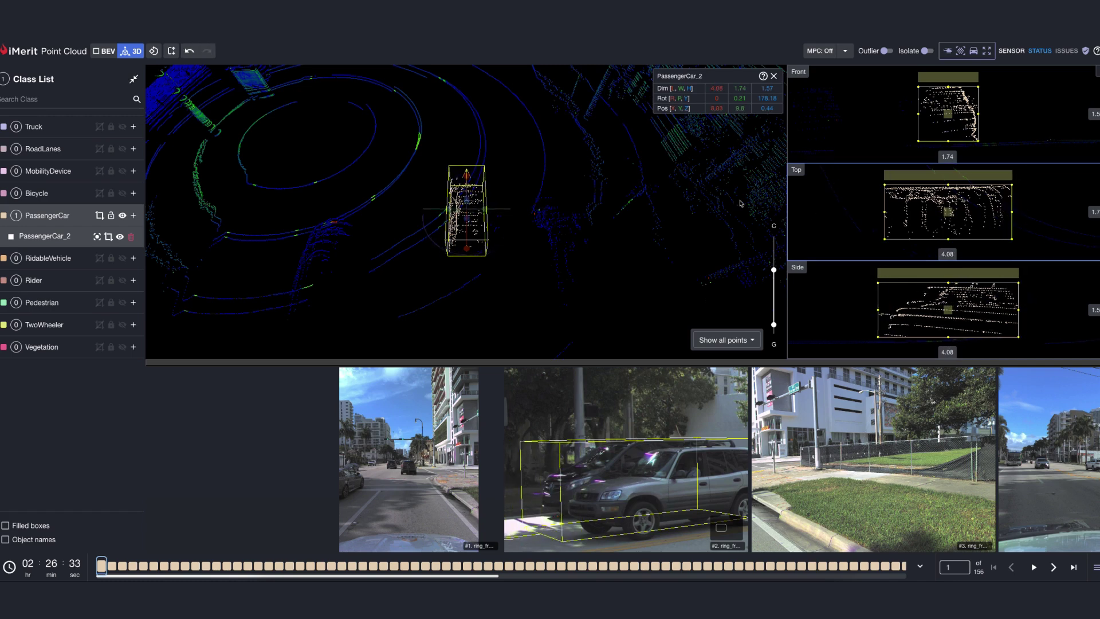
Step: Generate 2D rectangles on all frames from the PassengerCar_2 cuboid in the 3D view
click(487, 233)
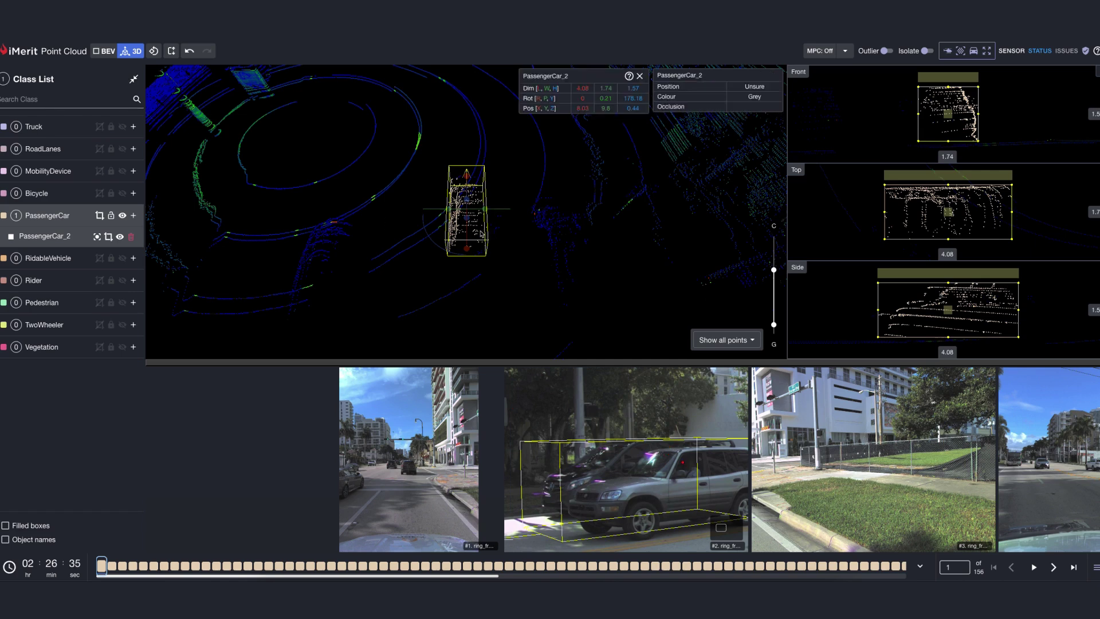
right_click(481, 234)
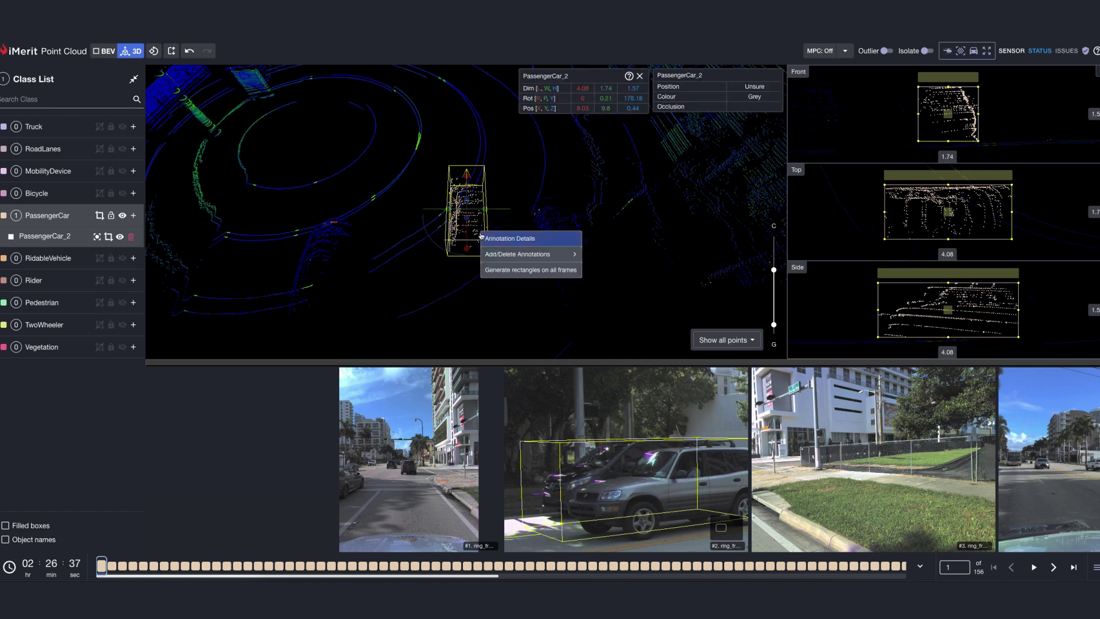
click(505, 271)
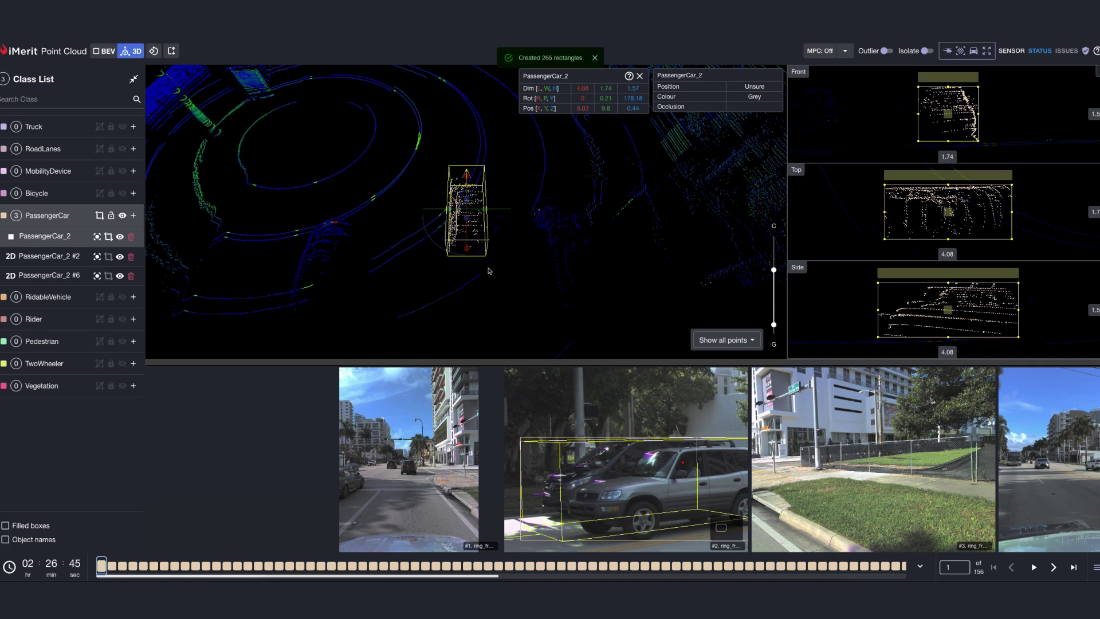
Step: Hide and show the PassengerCar_2 cuboid again, and expand the timeline to view its Position, Colour and Occlusion attribute tracks
click(120, 237)
click(119, 237)
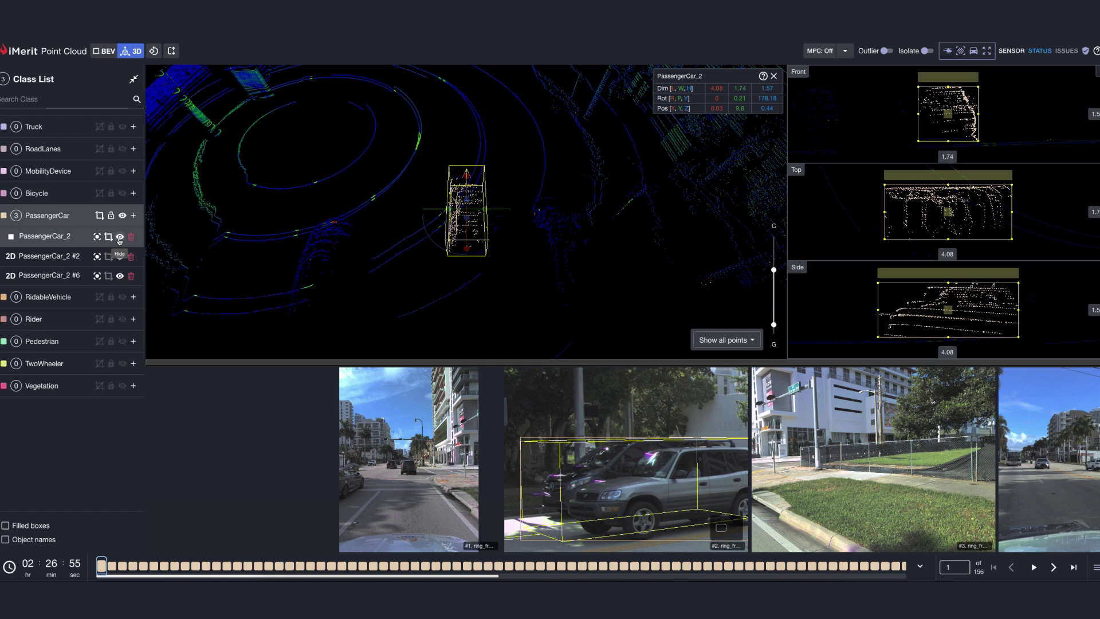
click(921, 567)
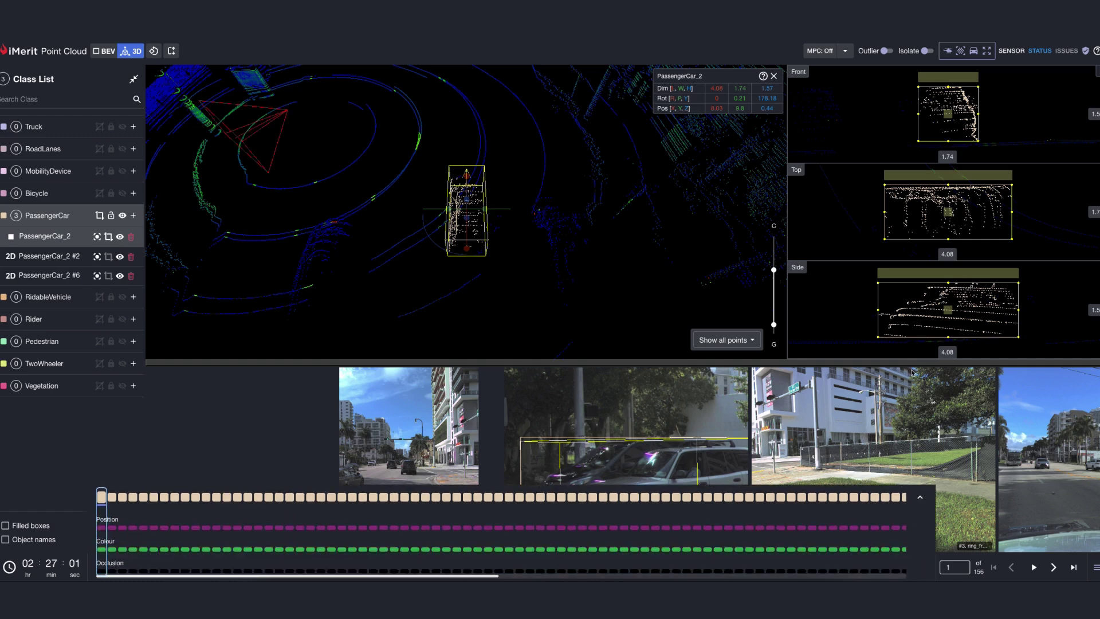